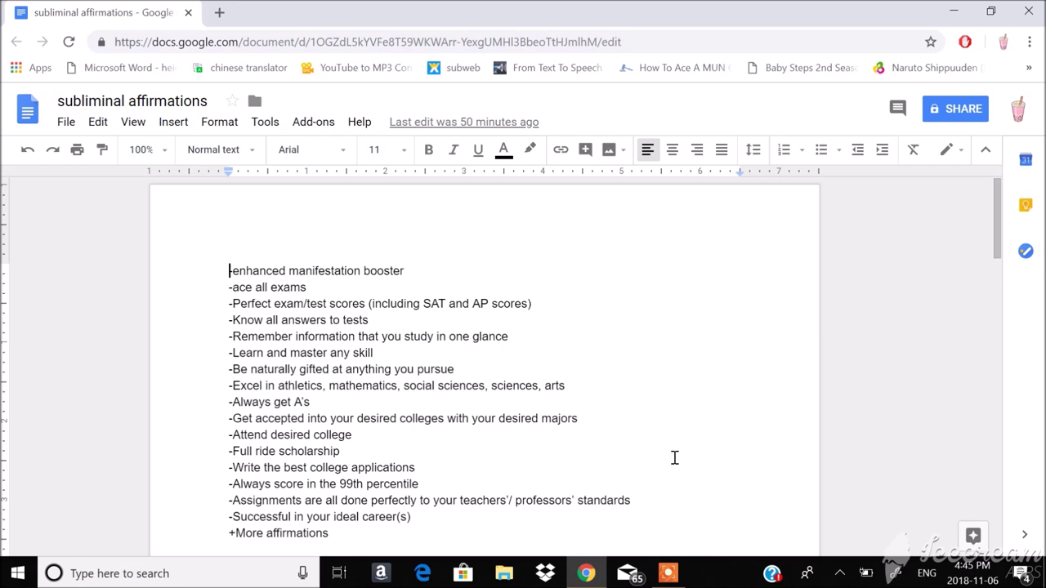
# Select the affirmations from 'Thank you, universe, for your abundance in gifts' to the document's end.
pyautogui.scroll(-2, 675, 457)
pyautogui.scroll(2, 674, 458)
pyautogui.scroll(-2, 621, 434)
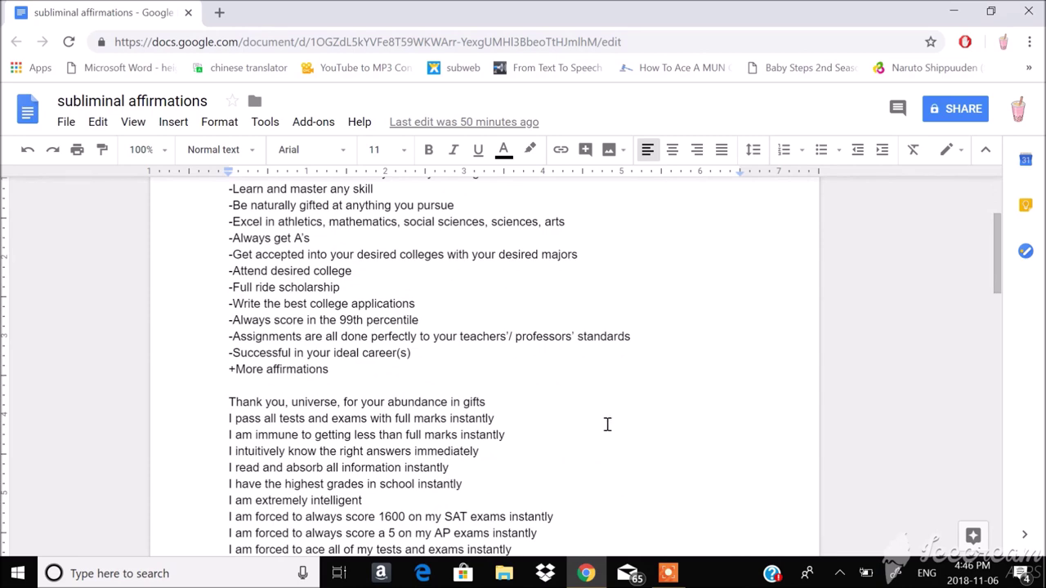
pyautogui.scroll(-2, 607, 424)
pyautogui.scroll(3, 607, 425)
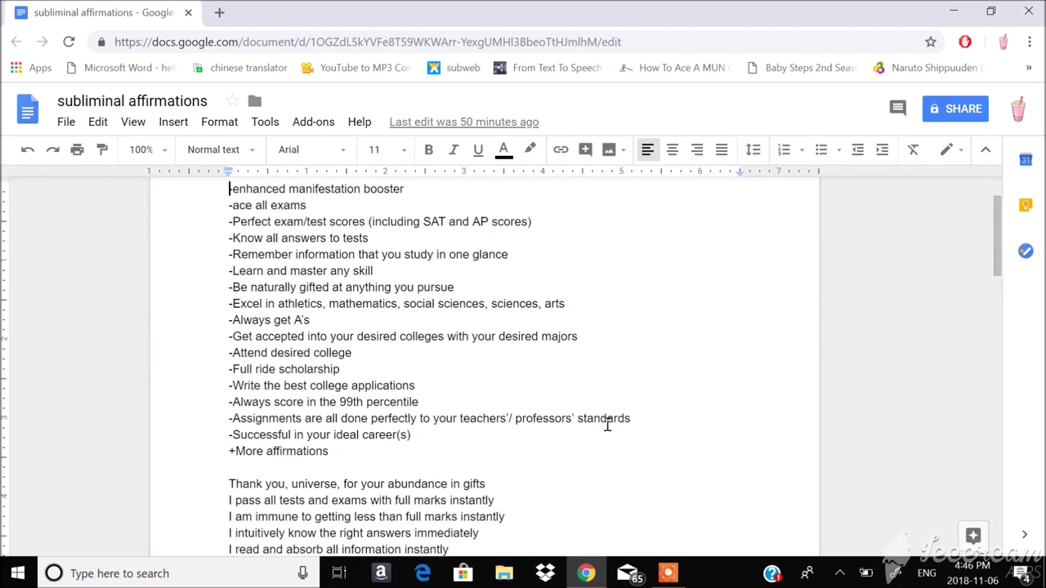
pyautogui.scroll(1, 607, 424)
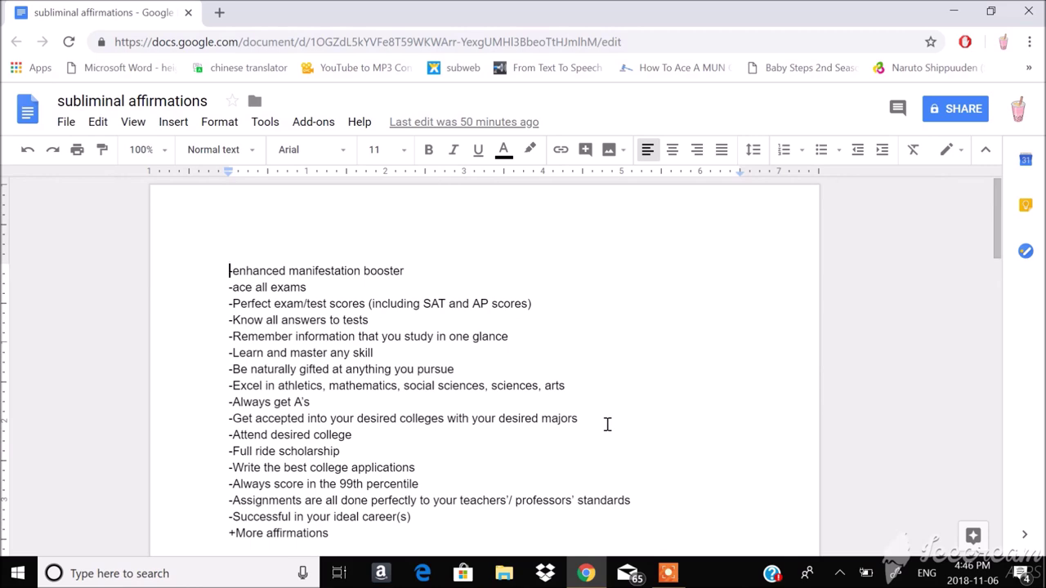
pyautogui.scroll(-6, 607, 424)
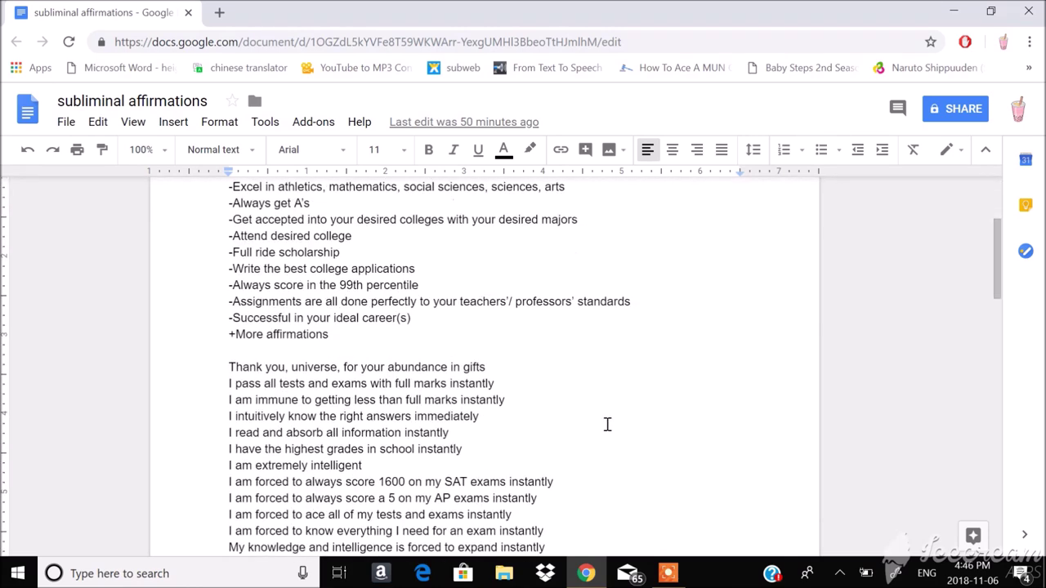
pyautogui.scroll(-10, 607, 424)
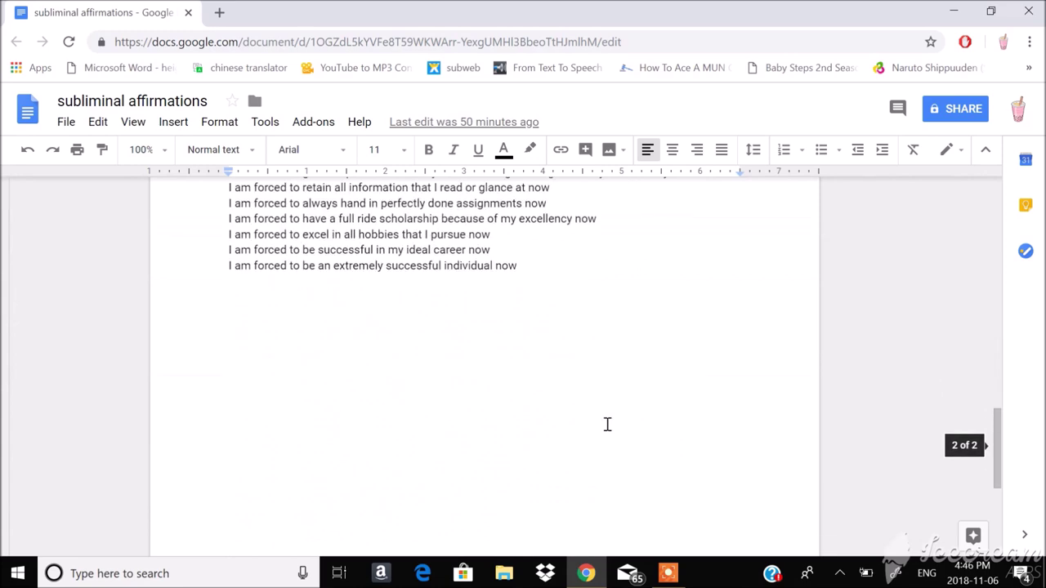
pyautogui.scroll(10, 607, 424)
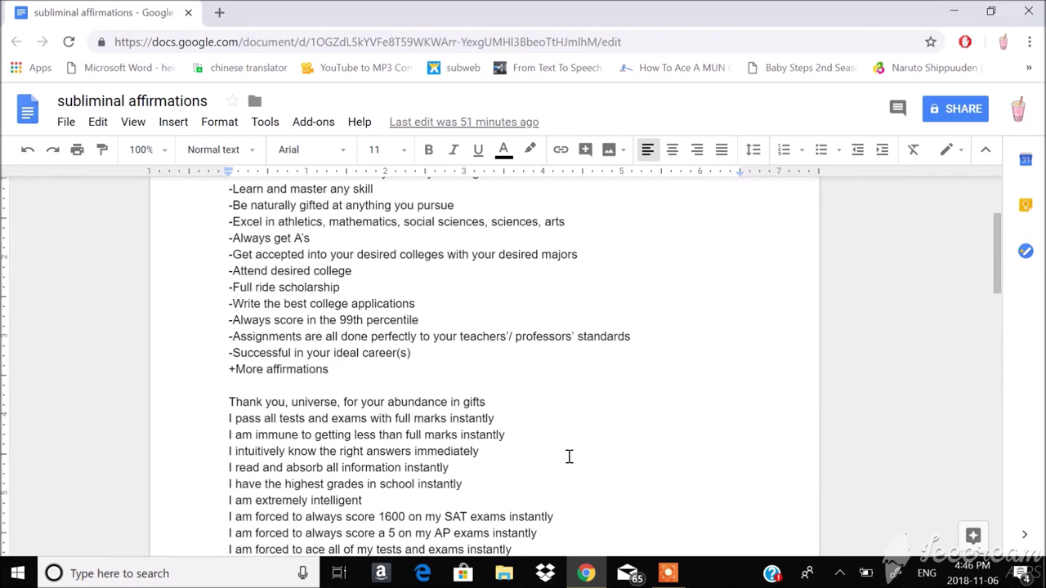
pyautogui.scroll(3, 175, 446)
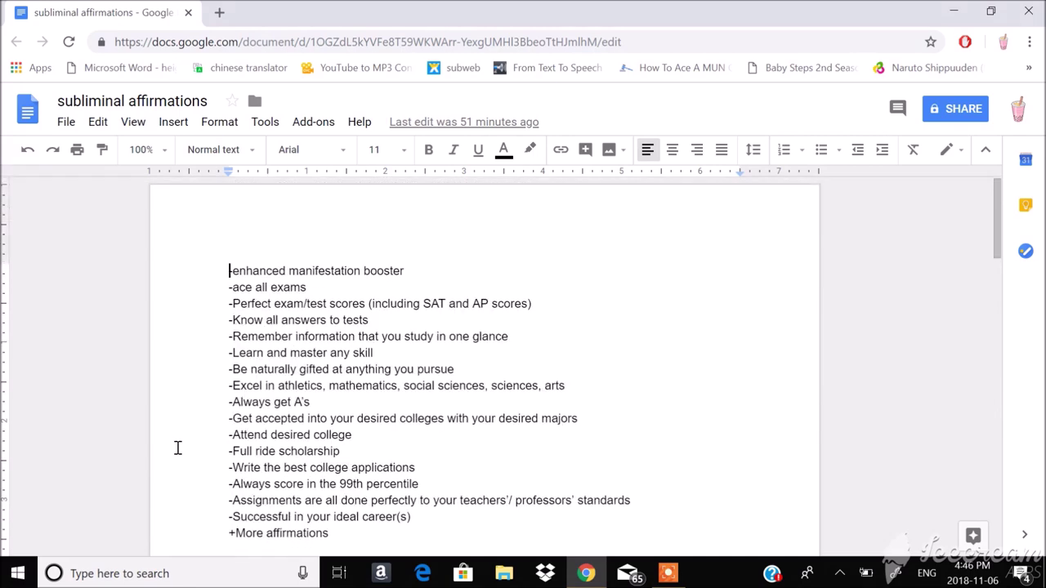
pyautogui.scroll(-3, 176, 447)
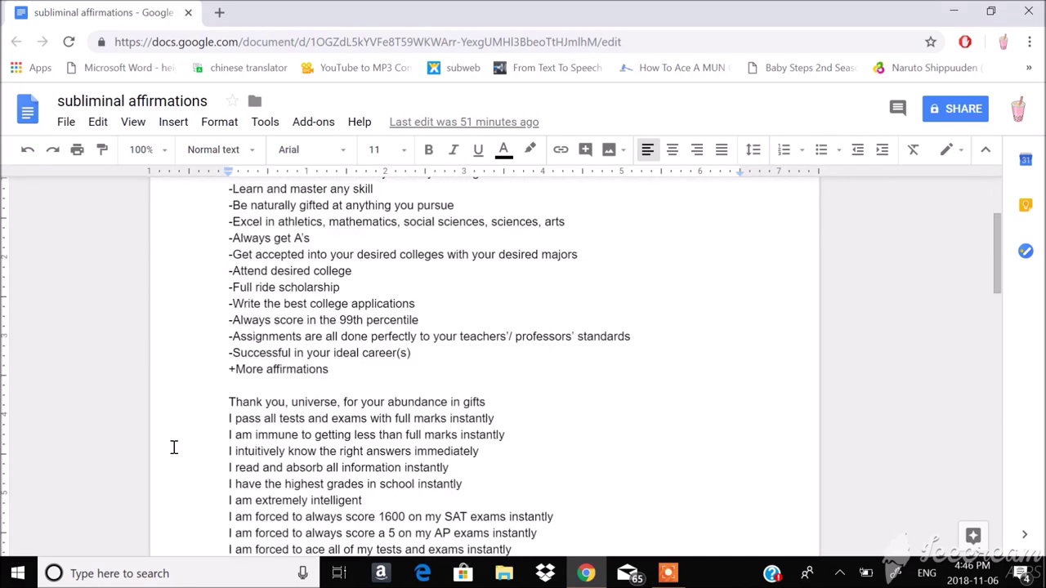
pyautogui.moveTo(195, 405); pyautogui.dragTo(544, 271)
pyautogui.hotkey('ctrl', 'c')
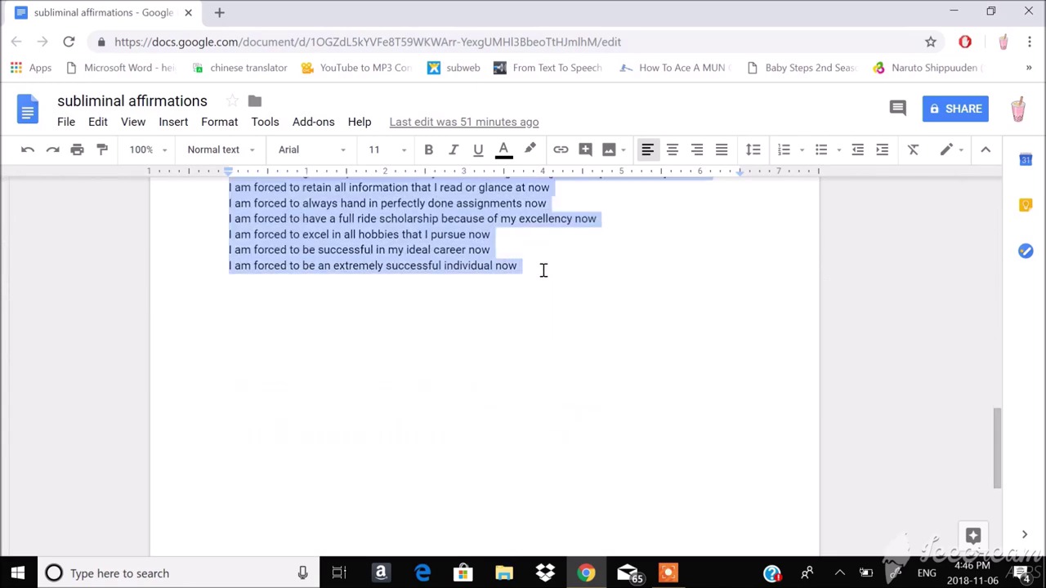
pyautogui.scroll(9, 541, 258)
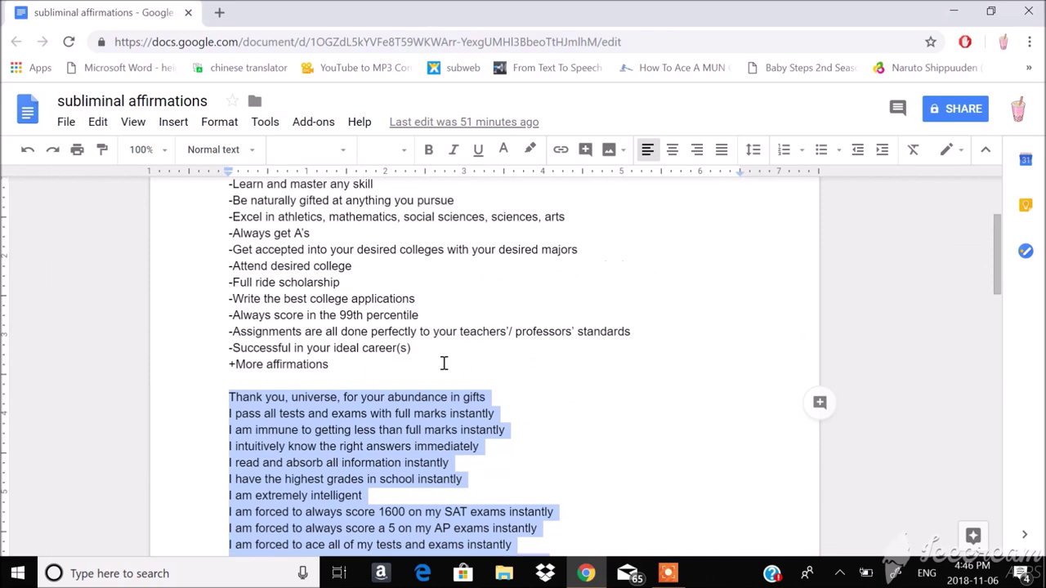
pyautogui.scroll(-15, 444, 363)
pyautogui.scroll(15, 443, 363)
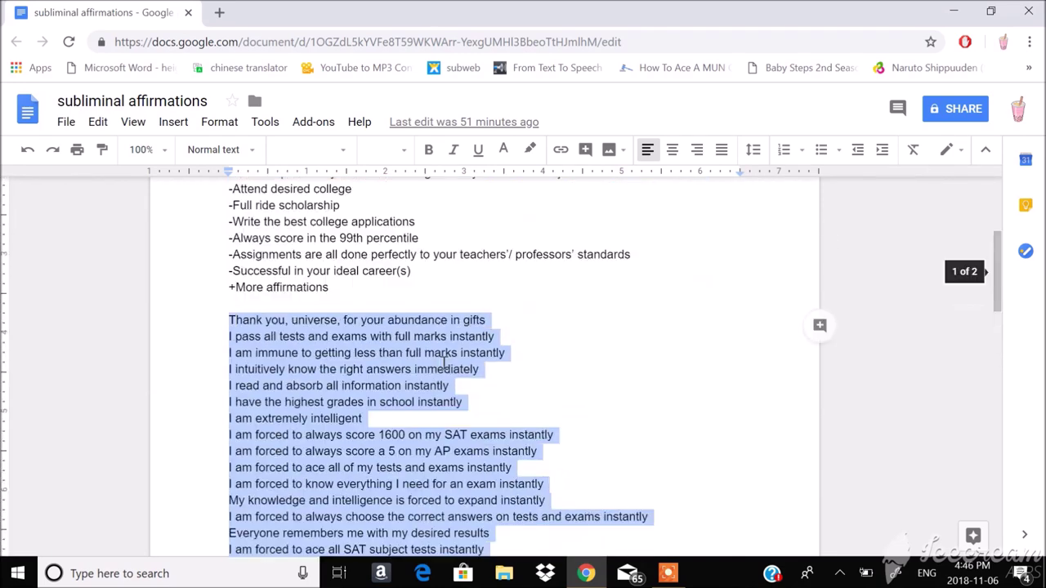
pyautogui.scroll(2, 443, 363)
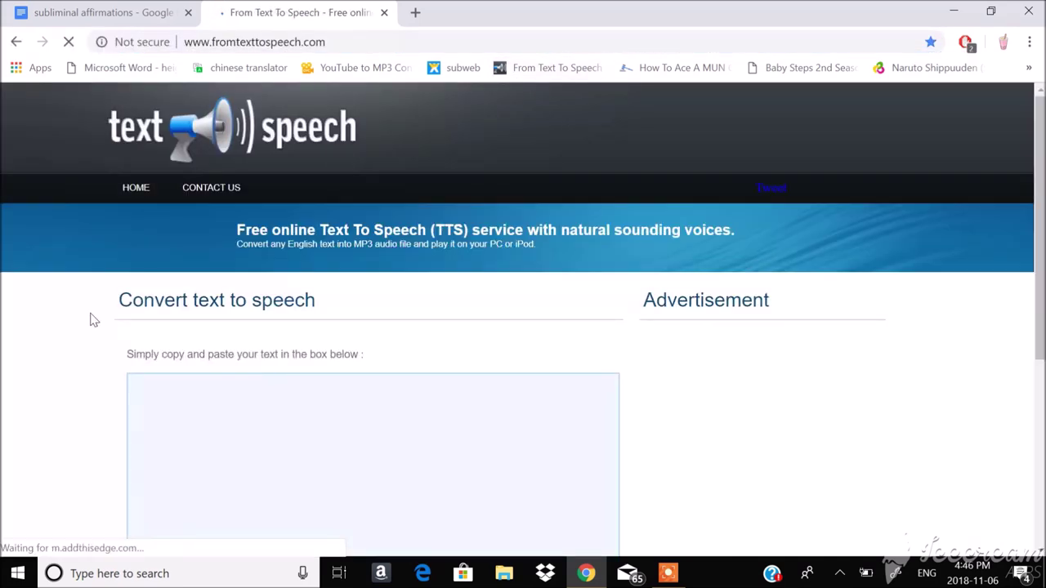
# Paste the copied affirmations into the From Text To Speech text box.
pyautogui.scroll(-2, 248, 330)
pyautogui.click(205, 378)
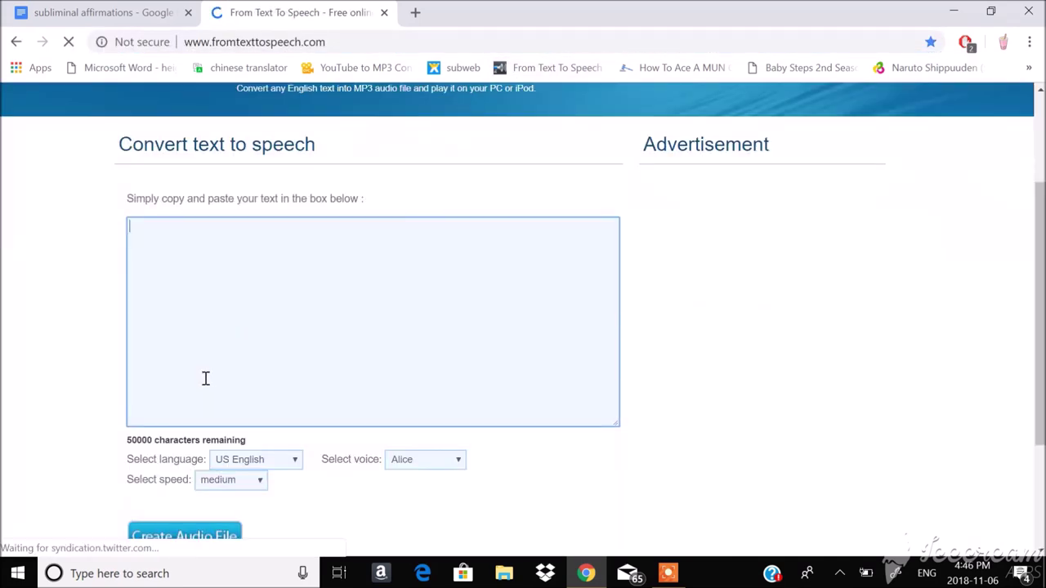
pyautogui.hotkey('ctrl', 'v')
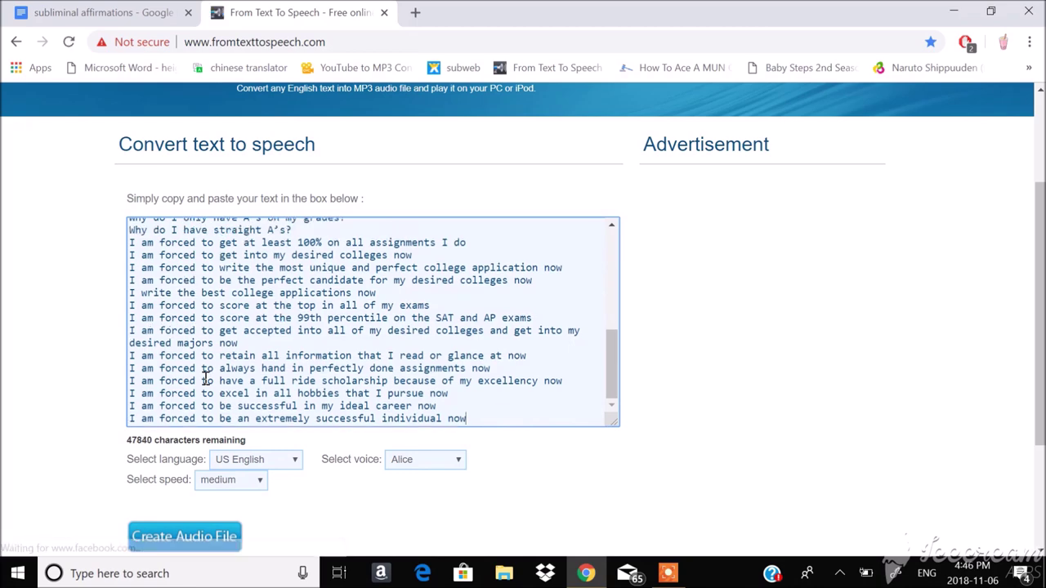
pyautogui.scroll(5, 205, 378)
pyautogui.scroll(-5, 205, 378)
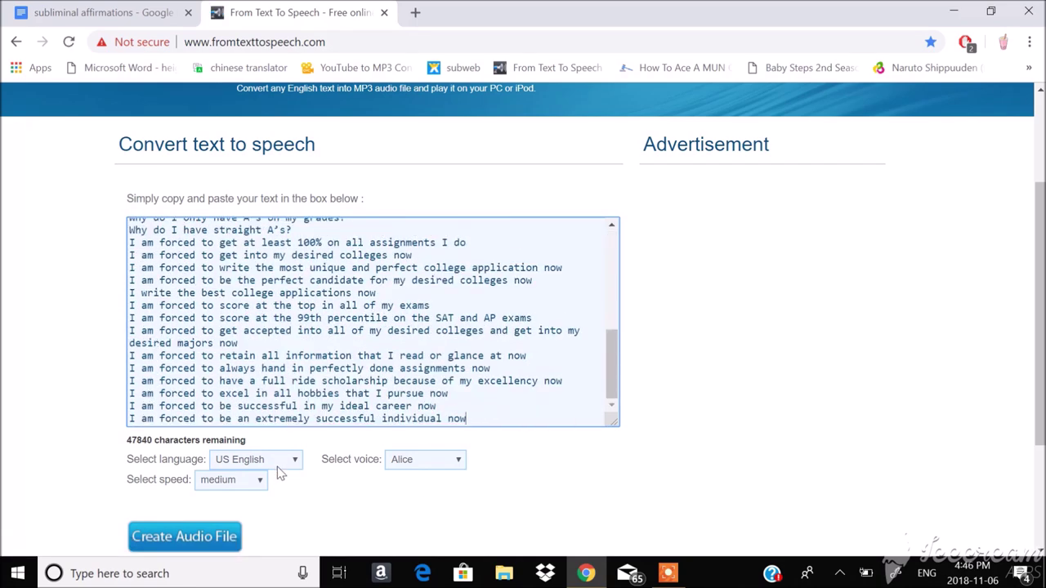
# Choose the John voice at very fast speed and create the audio file.
pyautogui.click(455, 460)
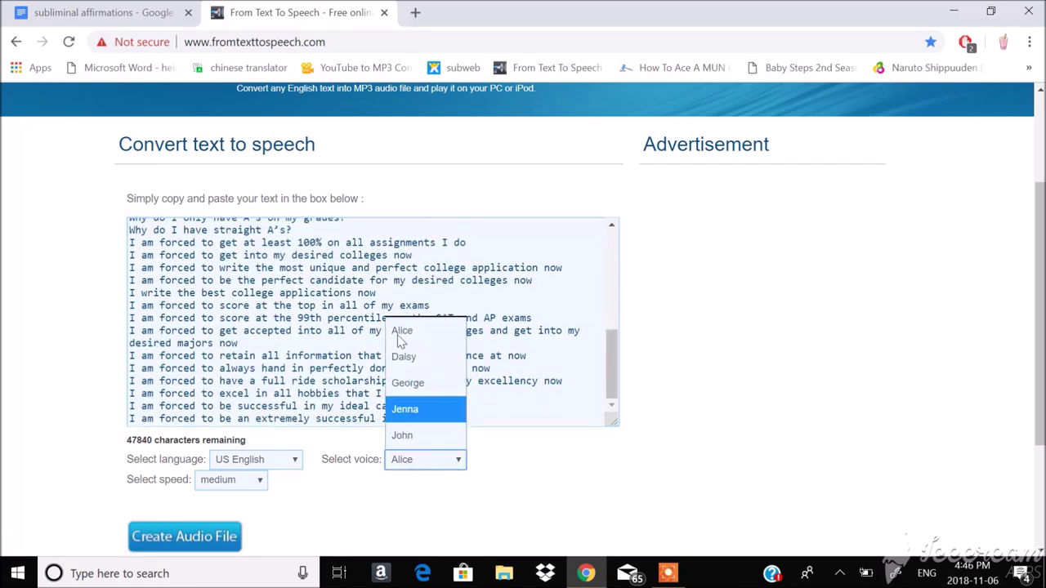
pyautogui.click(411, 438)
pyautogui.click(227, 482)
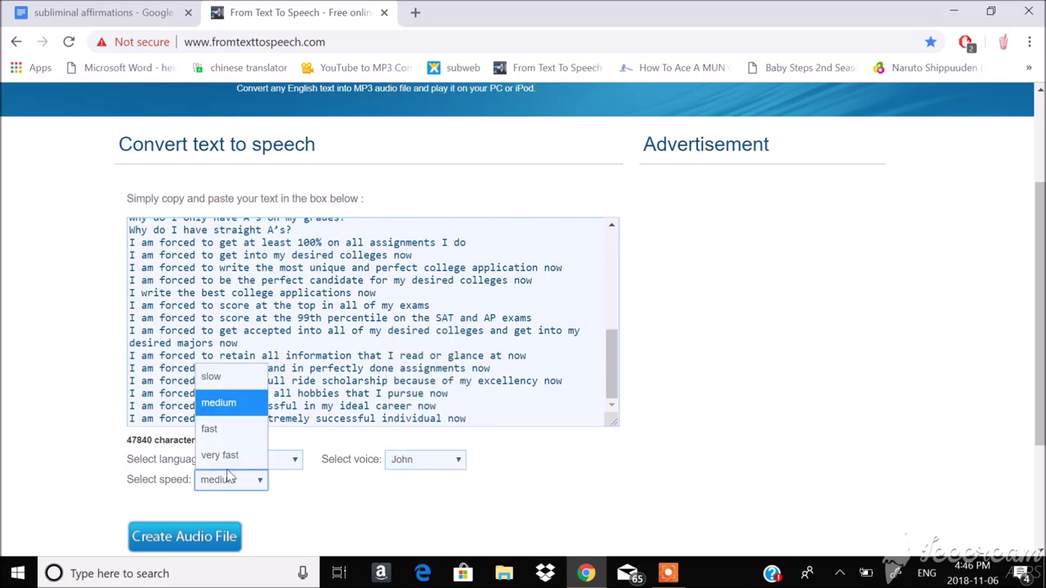
pyautogui.click(219, 455)
pyautogui.click(183, 537)
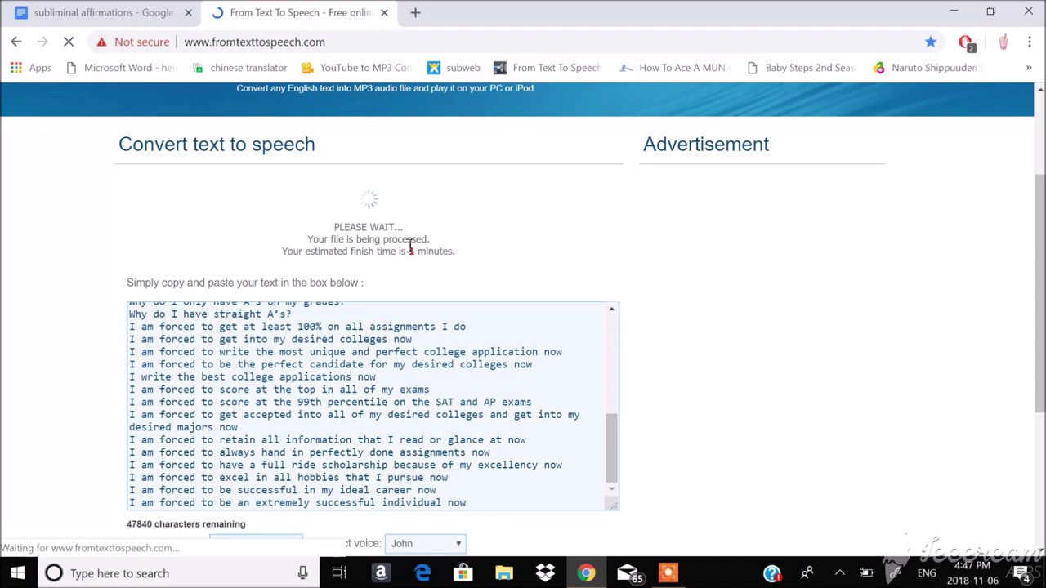
pyautogui.click(417, 12)
pyautogui.click(376, 69)
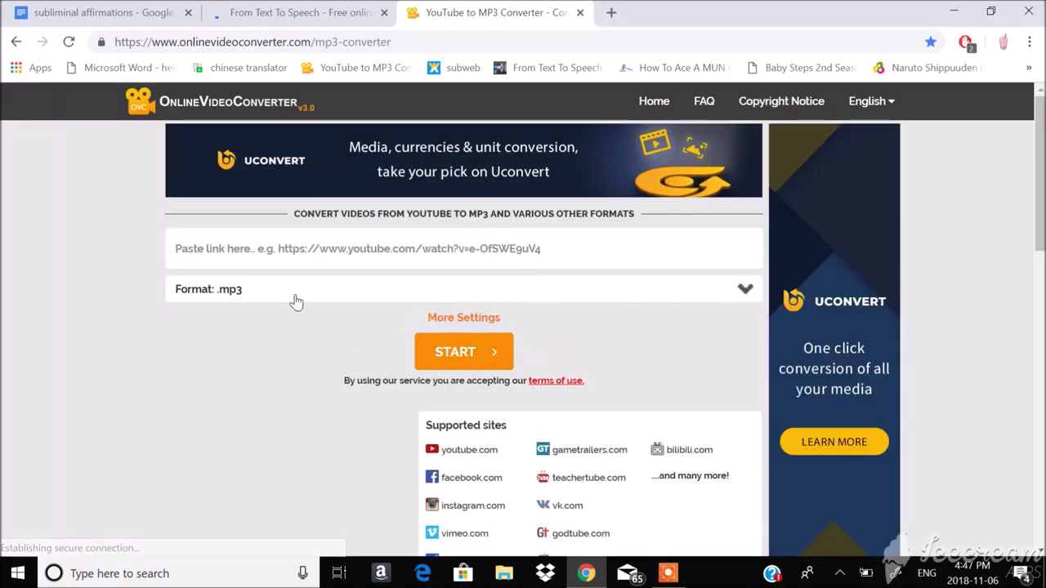
pyautogui.click(260, 250)
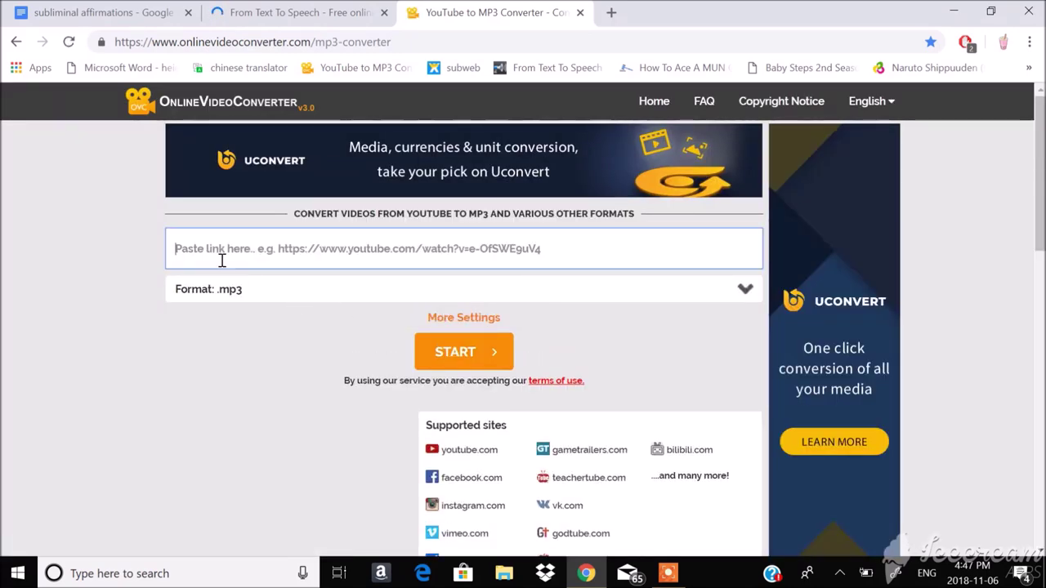
pyautogui.click(582, 14)
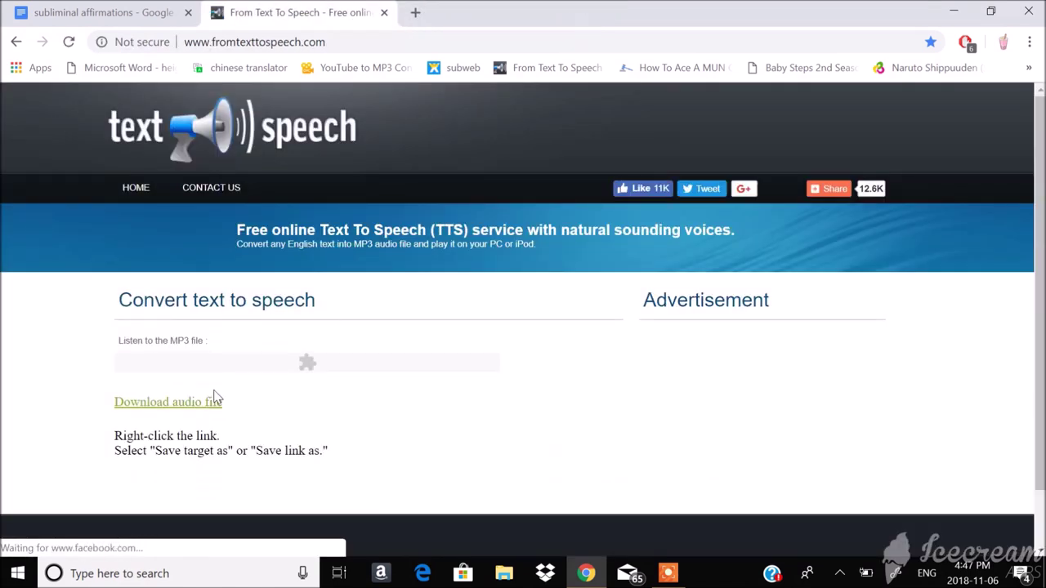
# Raise the system volume and play the generated 42081272.mp3 file.
pyautogui.press('XF86AudioRaiseVolume')
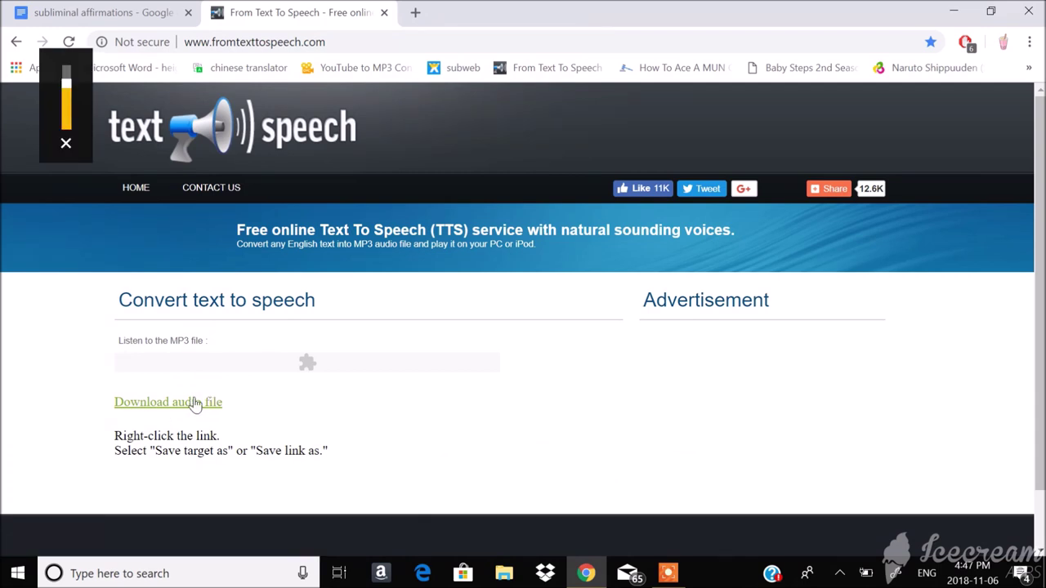
pyautogui.click(202, 402)
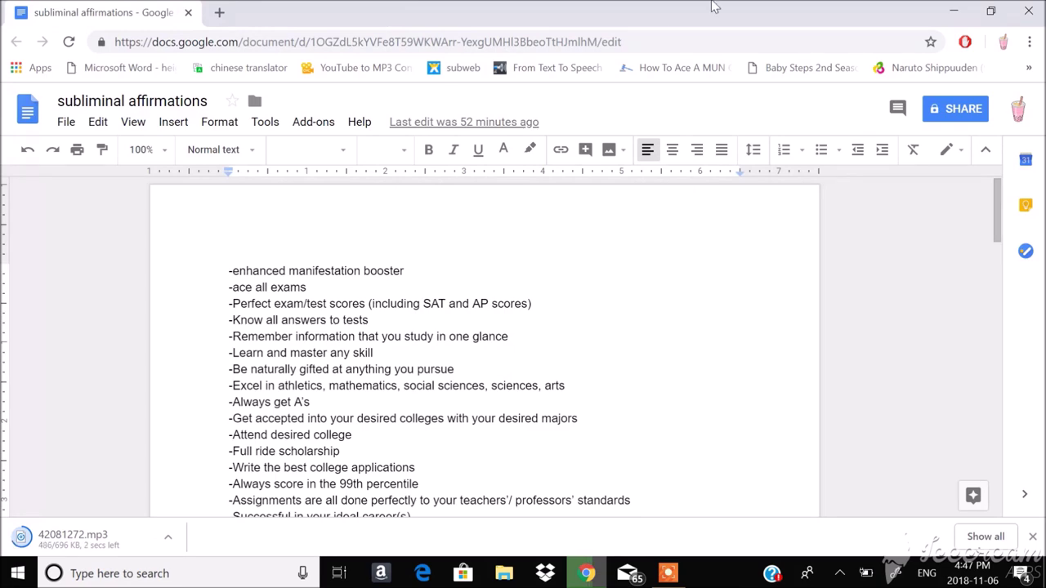
# Move the downloaded MP3 onto the desktop and rename it 'affirmations'.
pyautogui.click(990, 9)
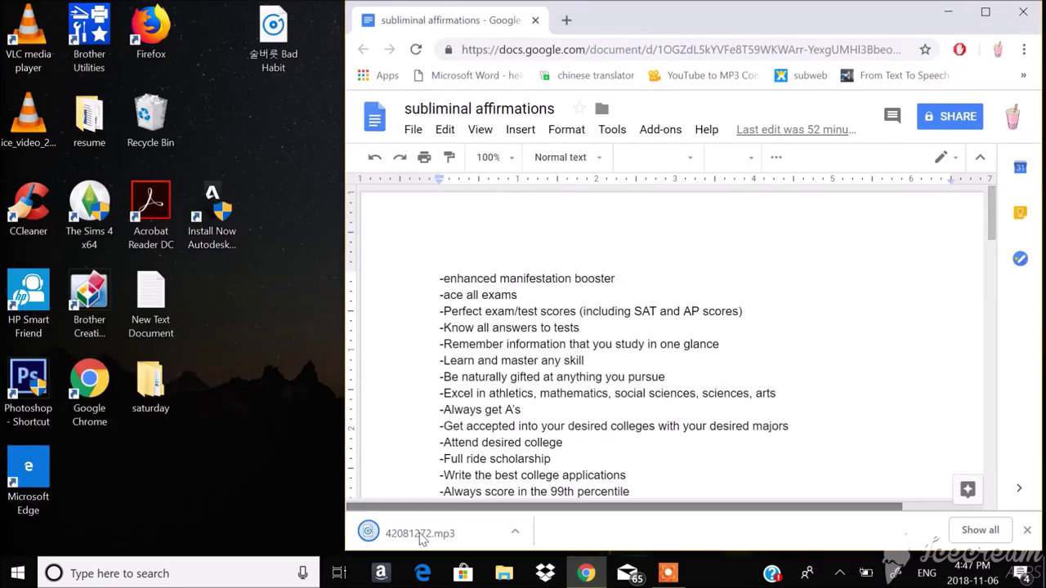
pyautogui.moveTo(421, 537); pyautogui.dragTo(268, 348)
pyautogui.rightClick(274, 306)
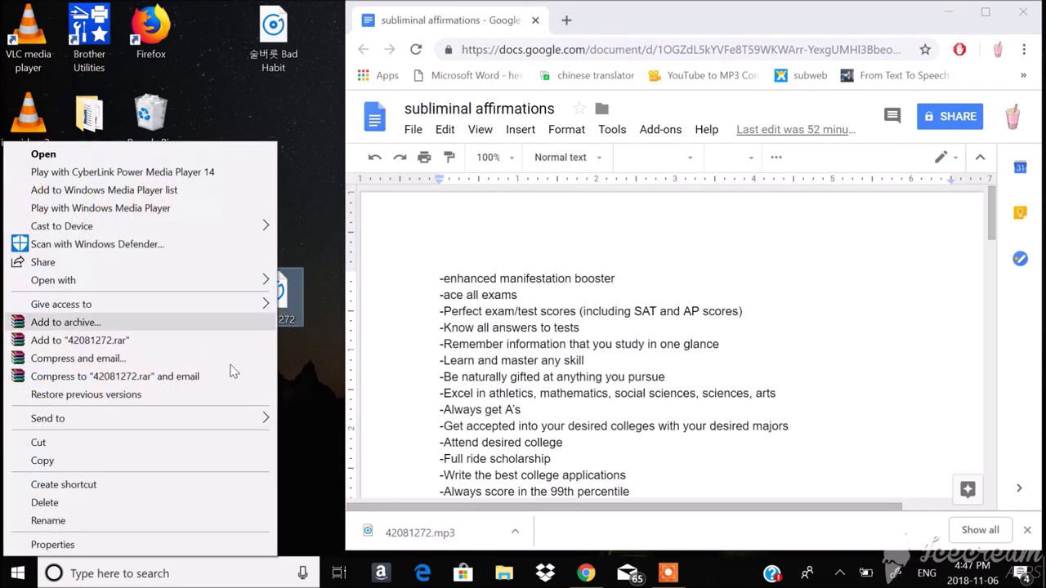
pyautogui.click(143, 521)
pyautogui.write('affirmations')
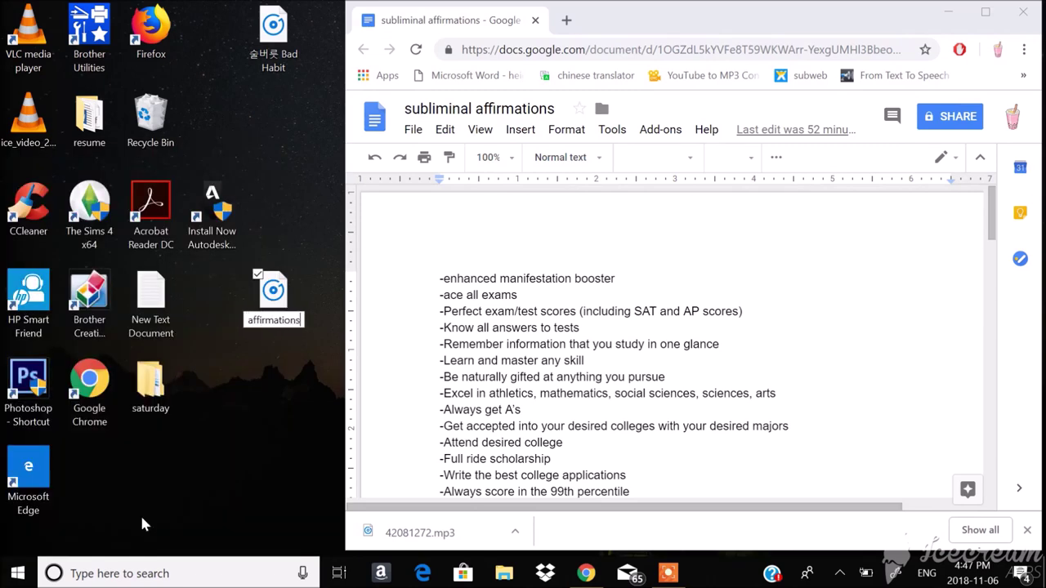
pyautogui.press('Return')
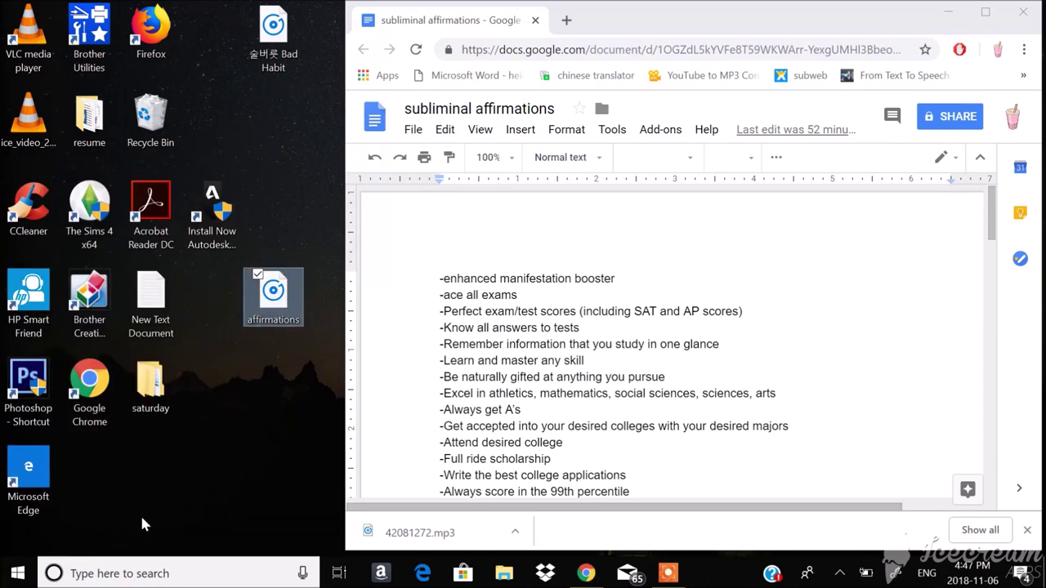
# Close the browser, place affirmations beside Gentle Waves, and launch Audacity from a search for 'aud'.
pyautogui.click(1026, 12)
pyautogui.moveTo(277, 294); pyautogui.dragTo(523, 301)
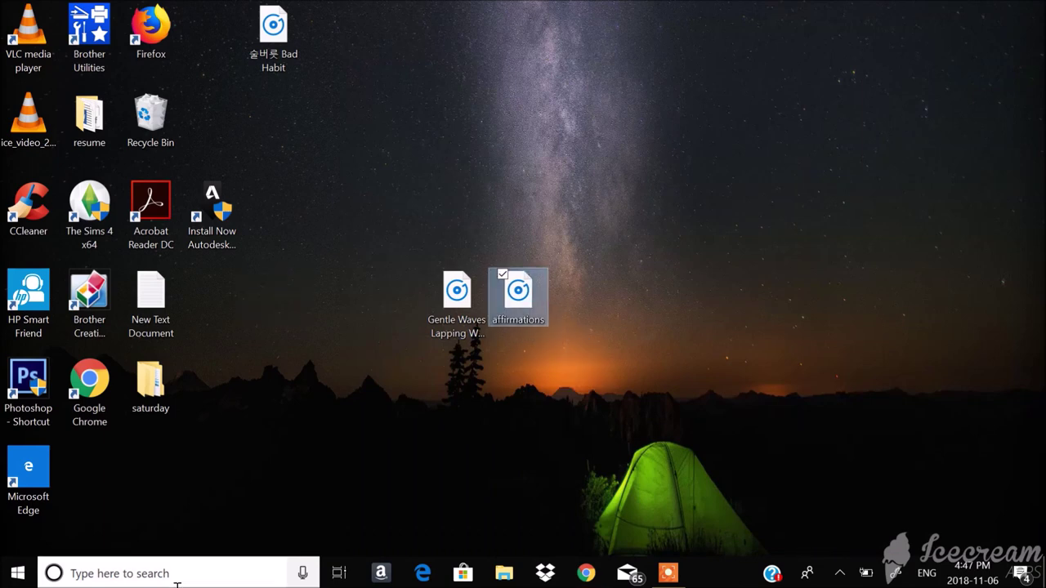
pyautogui.click(177, 583)
pyautogui.write('aud')
pyautogui.press('Return')
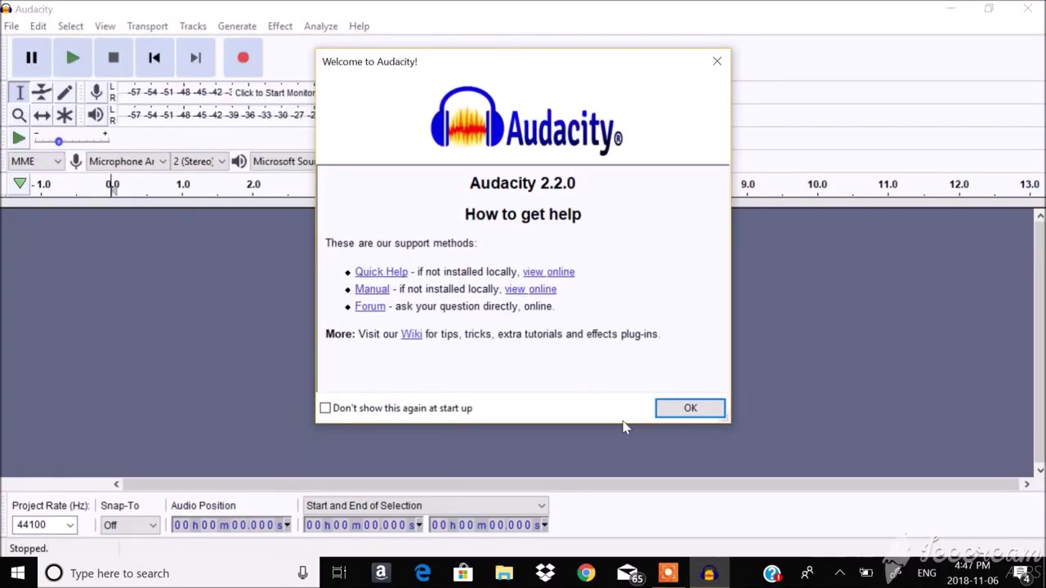
# Dismiss the welcome message and import the Gentle Waves and affirmations recordings as tracks.
pyautogui.click(691, 406)
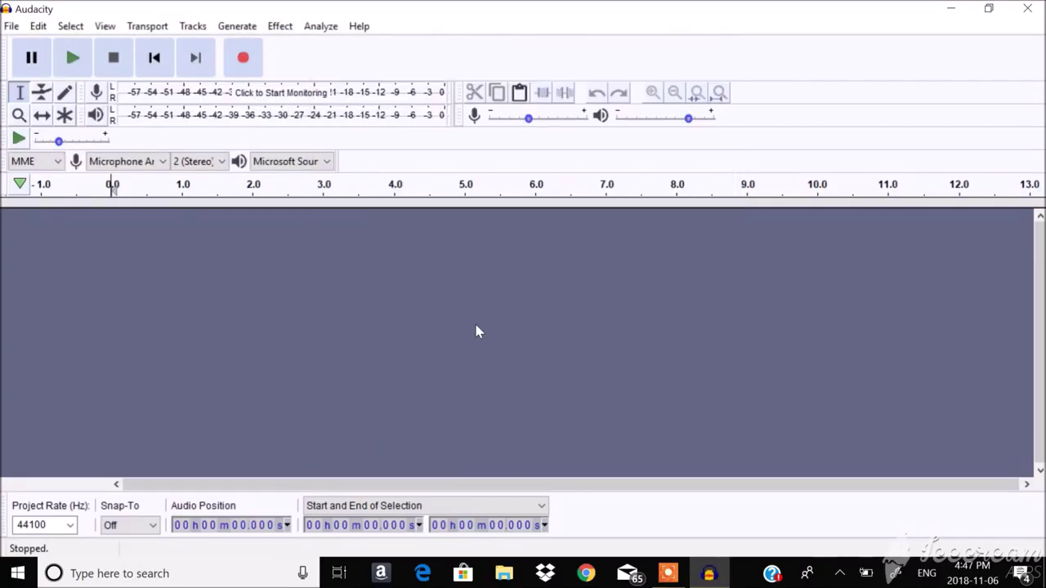
pyautogui.click(12, 25)
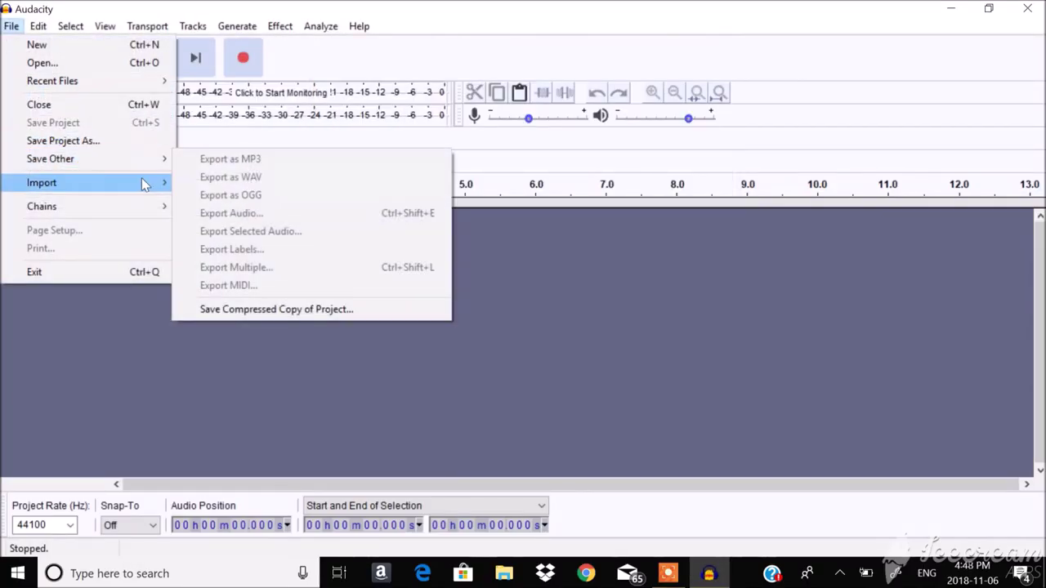
pyautogui.moveTo(142, 185)
pyautogui.click(196, 185)
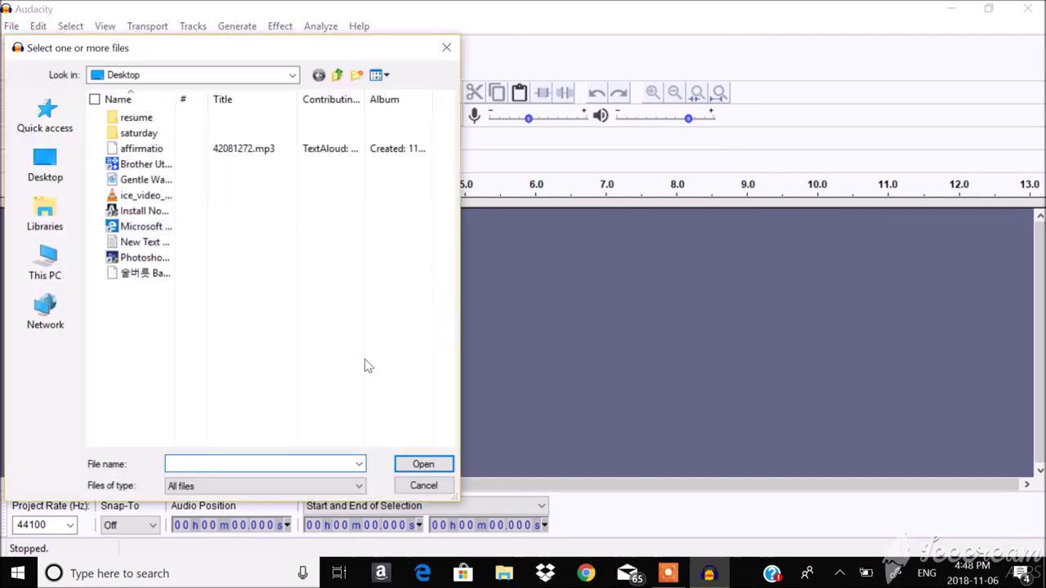
pyautogui.click(155, 180)
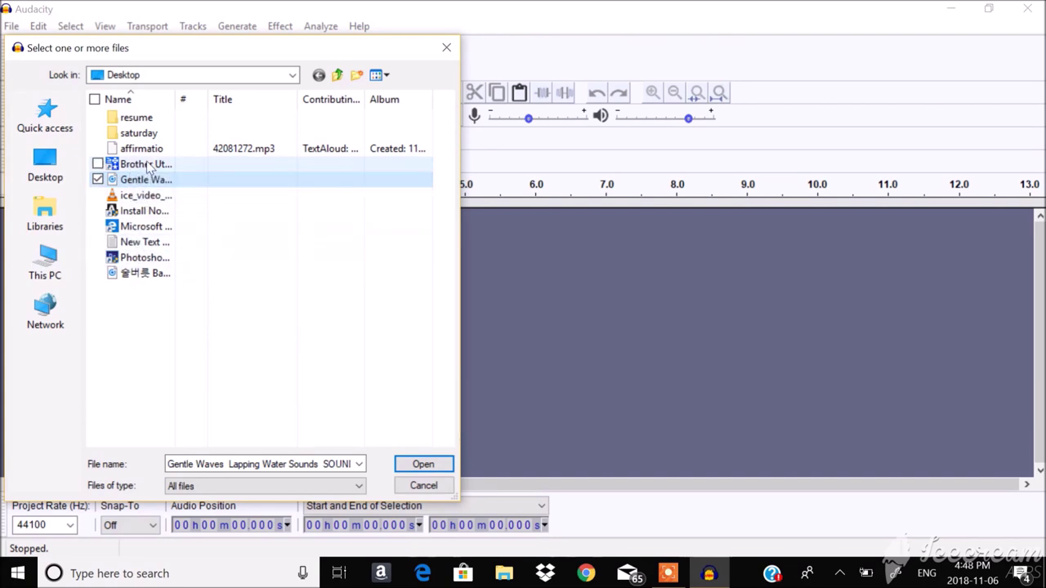
pyautogui.keyDown('ctrl'); pyautogui.click(143, 148); pyautogui.keyUp('ctrl')
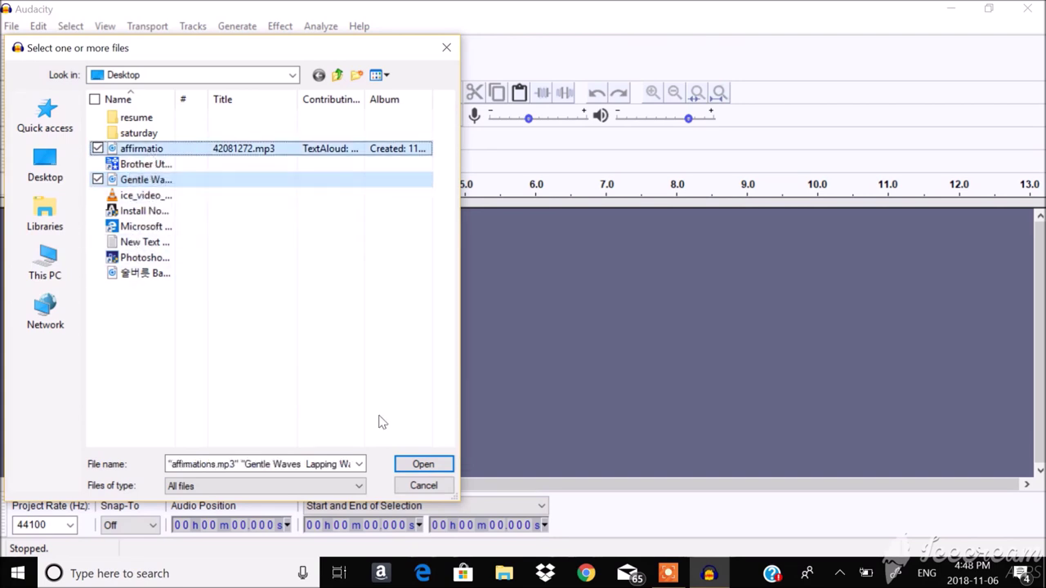
pyautogui.click(423, 464)
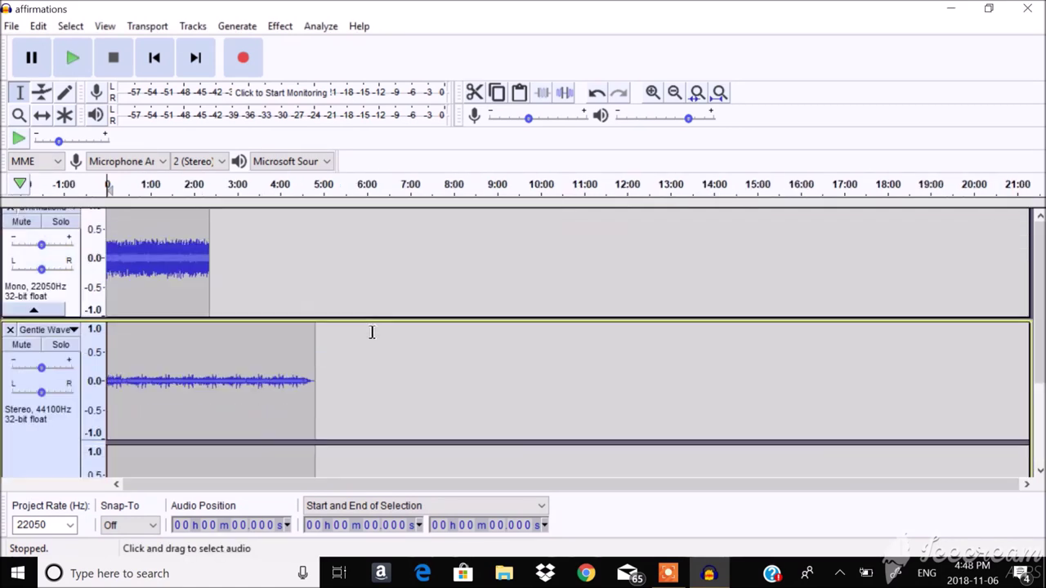
# Select the whole affirmations clip and amplify it by -30 dB.
pyautogui.moveTo(226, 260); pyautogui.dragTo(53, 115)
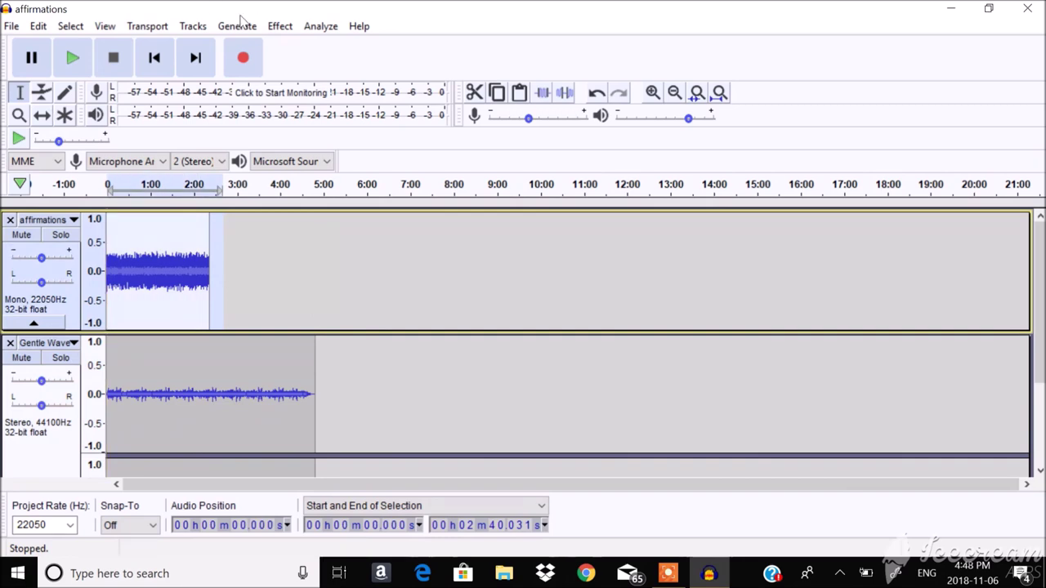
pyautogui.click(280, 26)
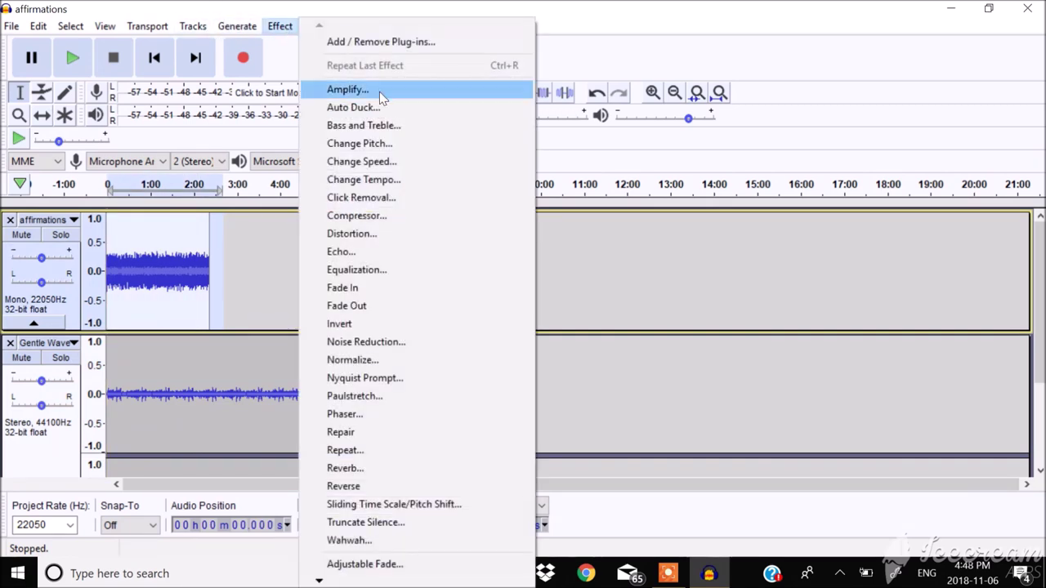
pyautogui.click(348, 90)
pyautogui.write('-30')
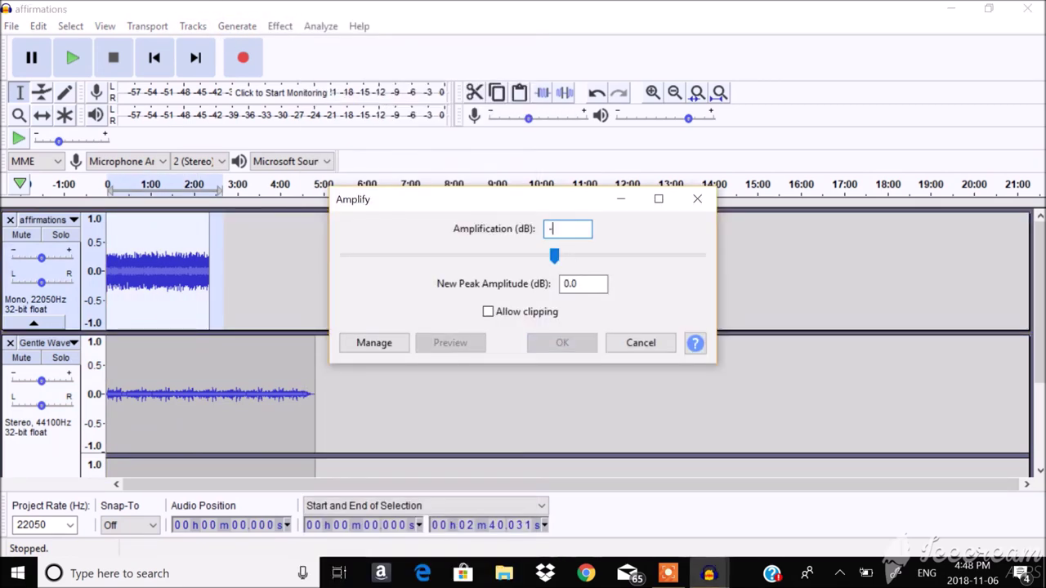
pyautogui.click(563, 351)
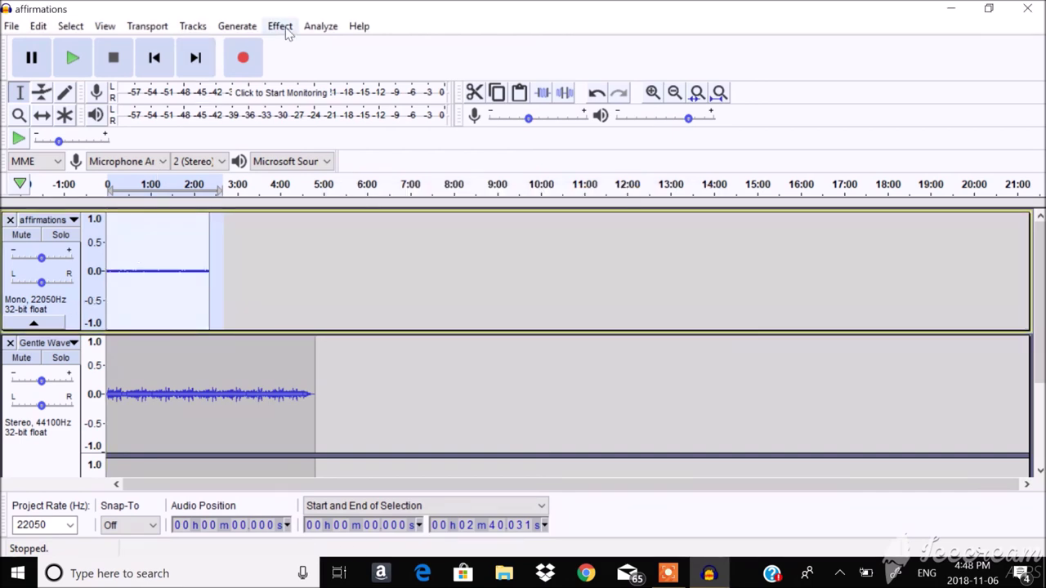
# Speed up the affirmations clip's tempo by 20%.
pyautogui.click(282, 27)
pyautogui.click(387, 181)
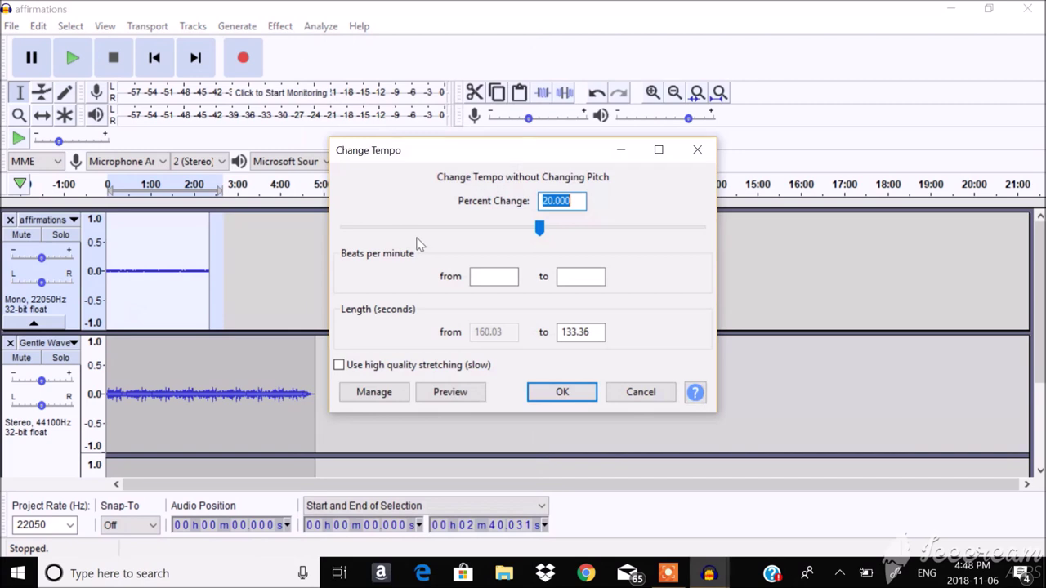
pyautogui.click(561, 393)
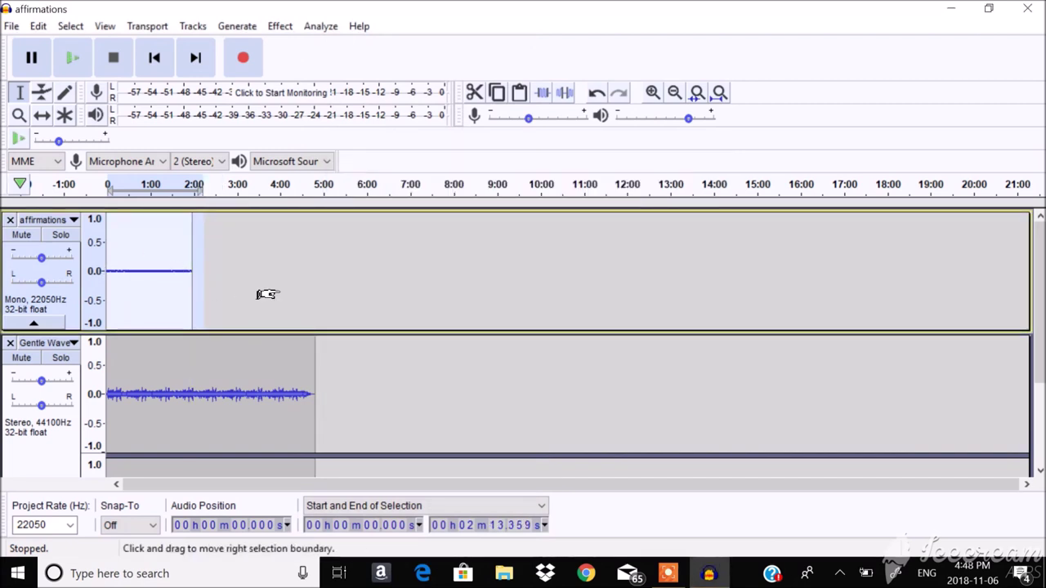
# Paste a copy of the clip at about 4:13 and slide it to about 1:58.
pyautogui.click(289, 292)
pyautogui.hotkey('ctrl', 'v')
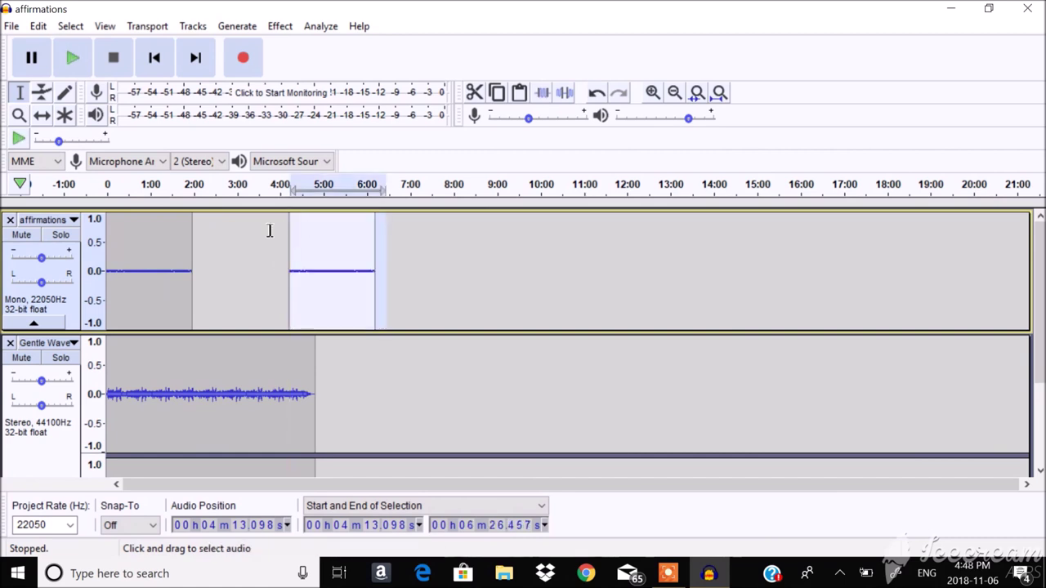
pyautogui.click(36, 118)
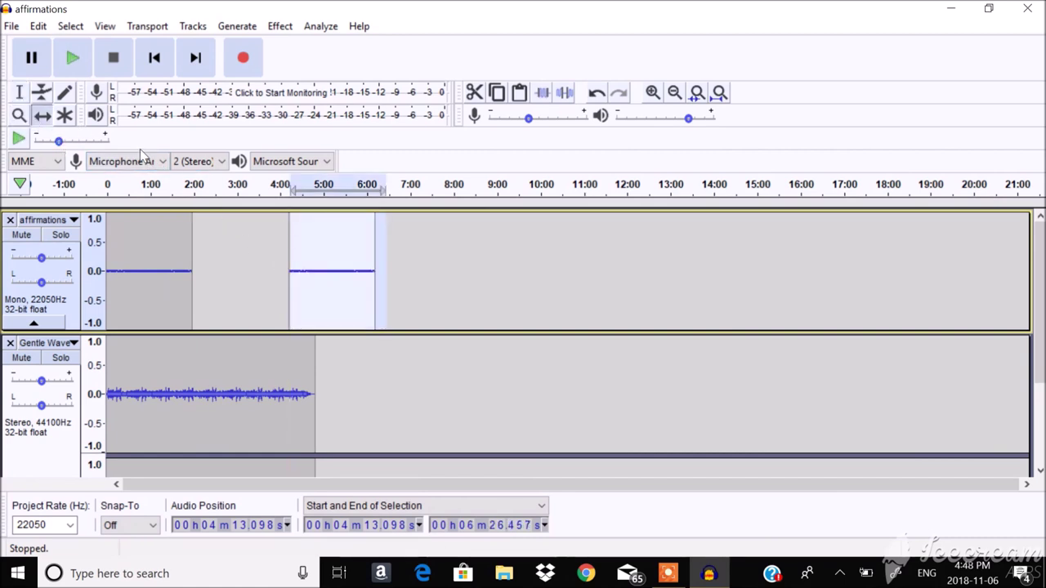
pyautogui.moveTo(310, 270); pyautogui.dragTo(262, 270)
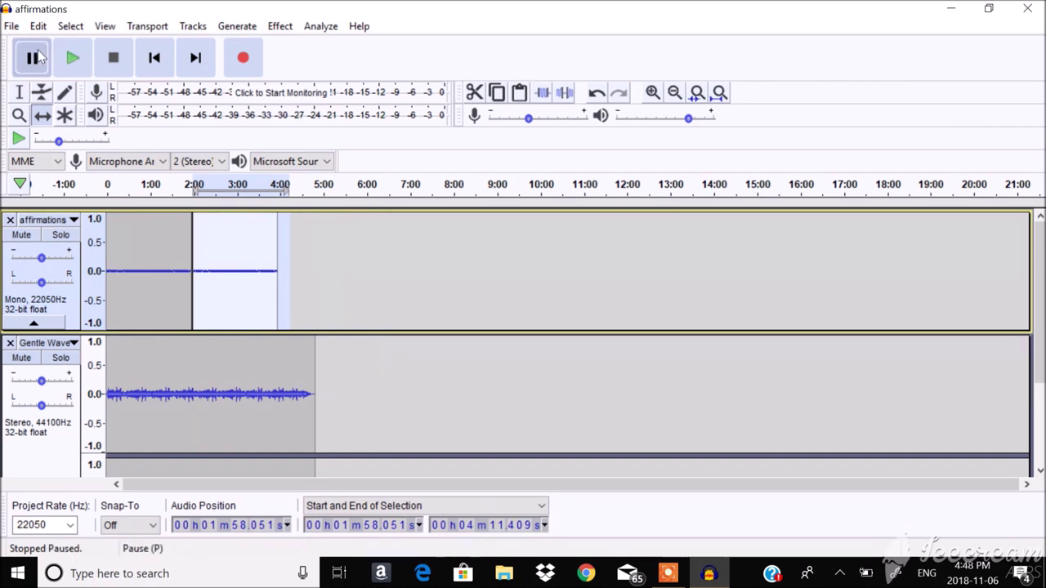
pyautogui.click(11, 27)
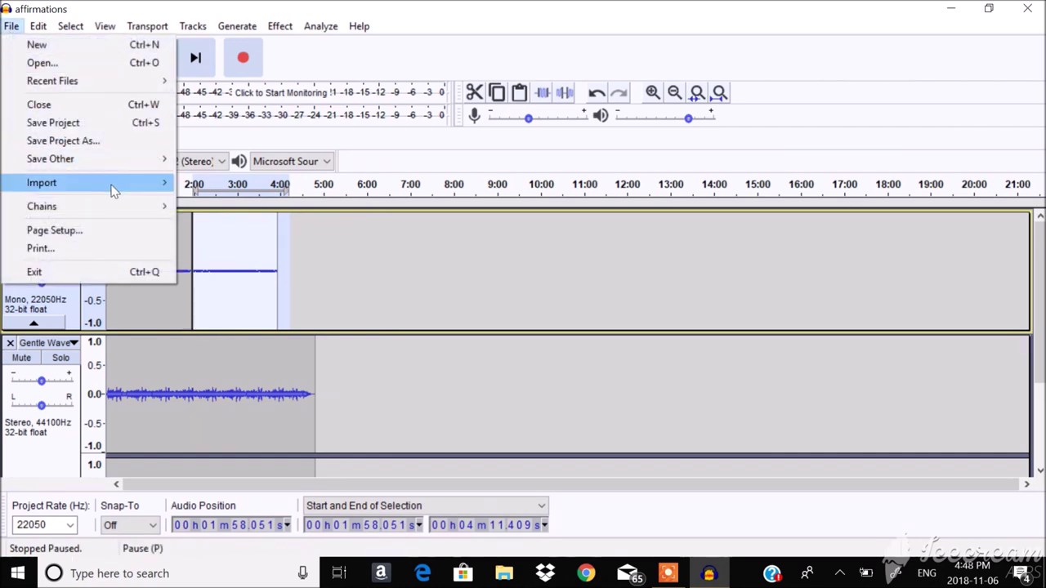
# Export the mix to the Desktop as WAV 'audio file' with metadata tags cleared, then close Audacity.
pyautogui.moveTo(163, 159)
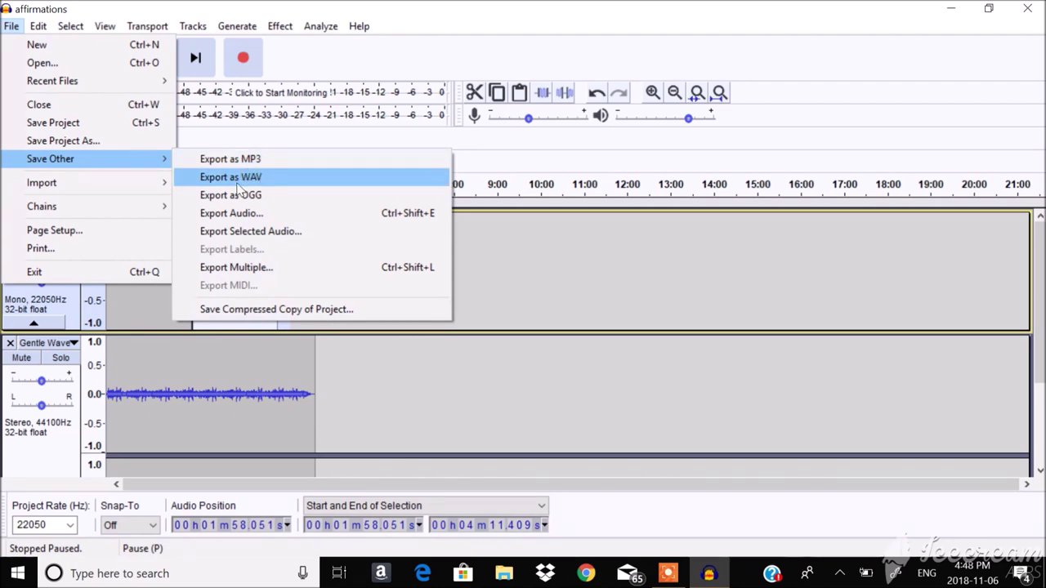
pyautogui.click(268, 181)
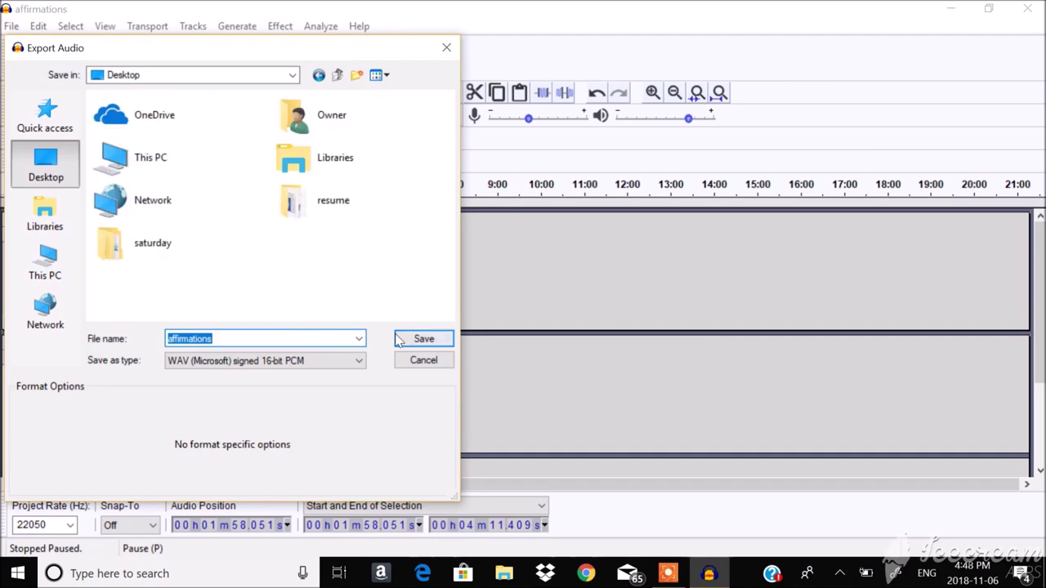
pyautogui.write('audio fi')
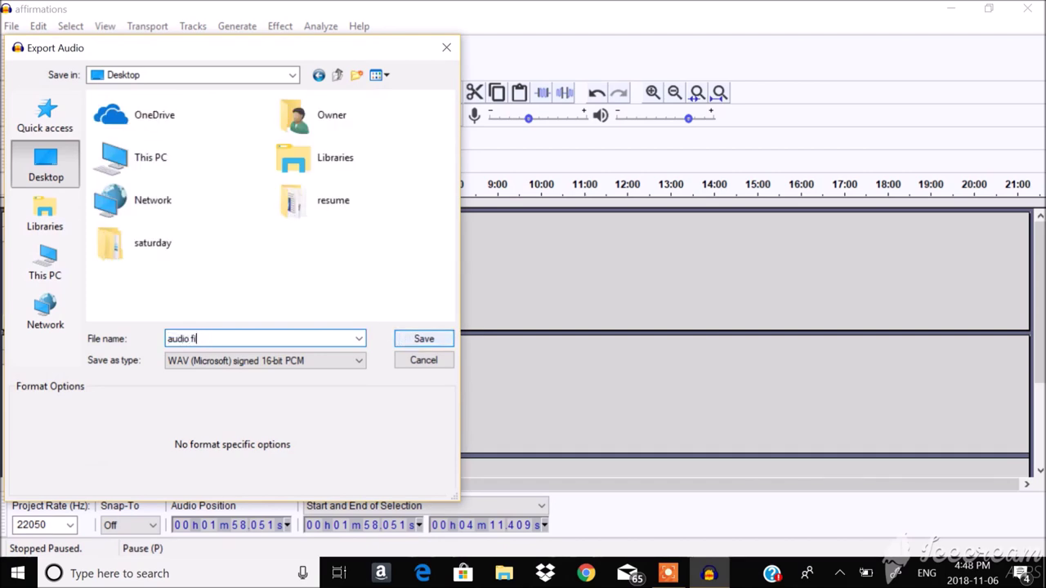
pyautogui.click(404, 337)
pyautogui.click(572, 319)
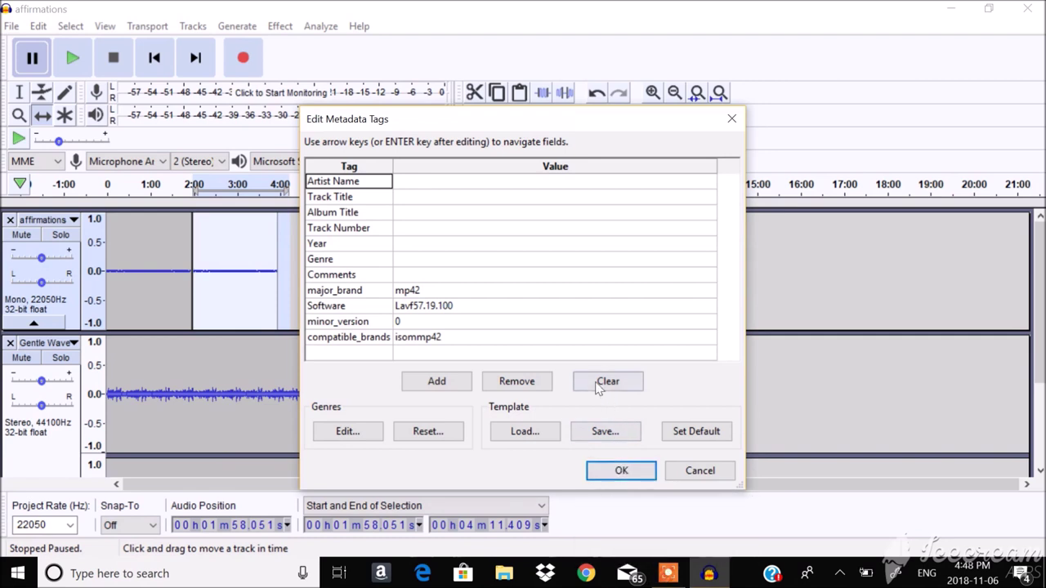
pyautogui.click(597, 386)
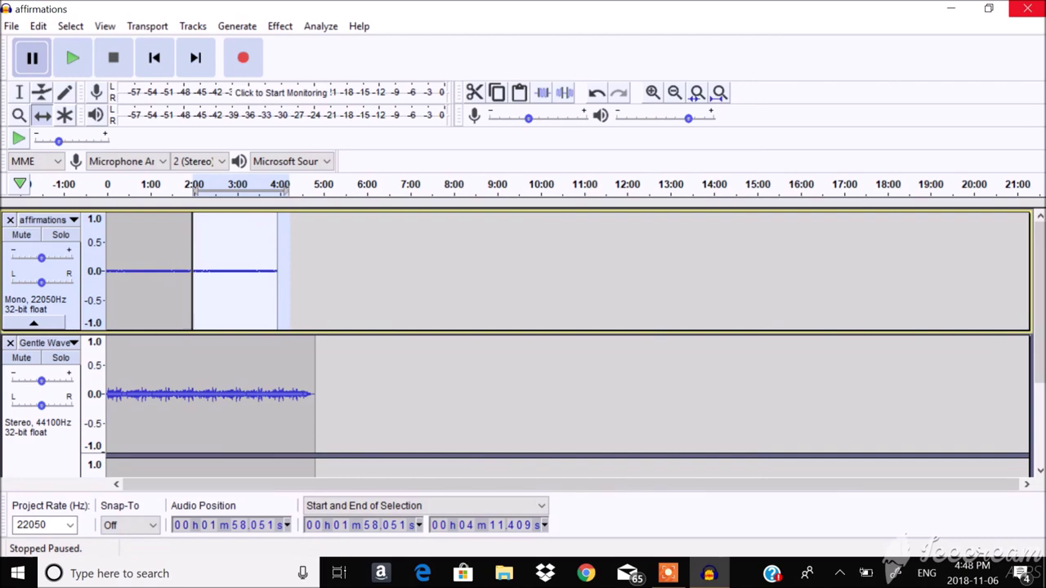
pyautogui.click(1027, 8)
# Discard the unsaved project and move the 'audio file' icon above Gentle Waves.
pyautogui.click(566, 284)
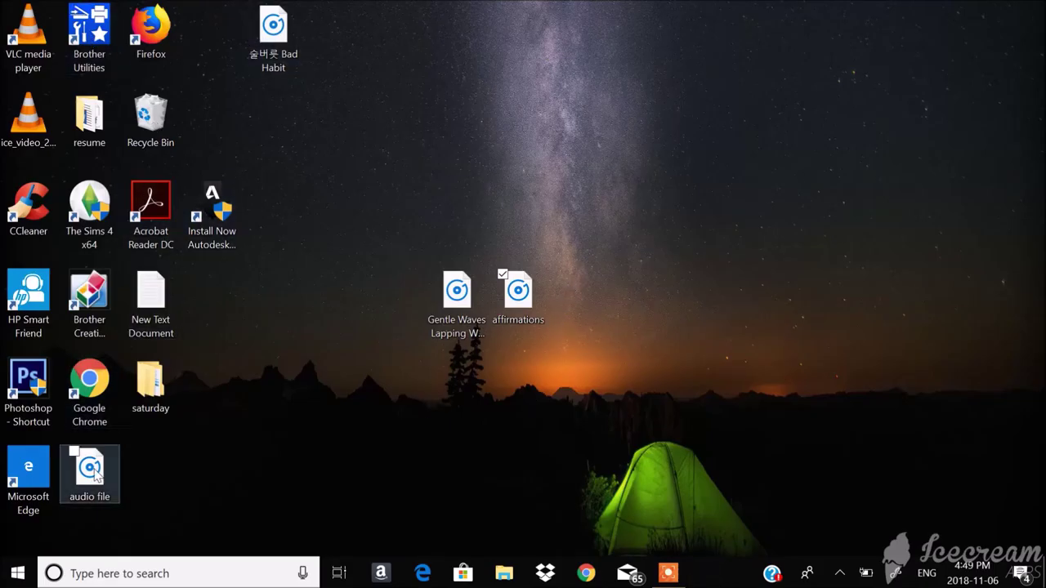
pyautogui.moveTo(85, 501); pyautogui.dragTo(574, 242)
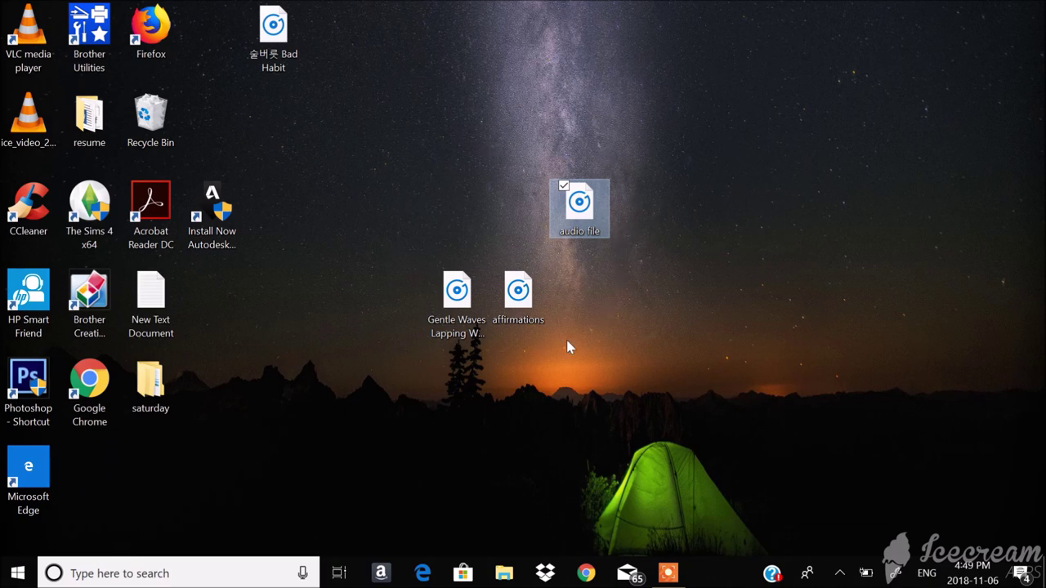
pyautogui.moveTo(587, 214); pyautogui.dragTo(459, 207)
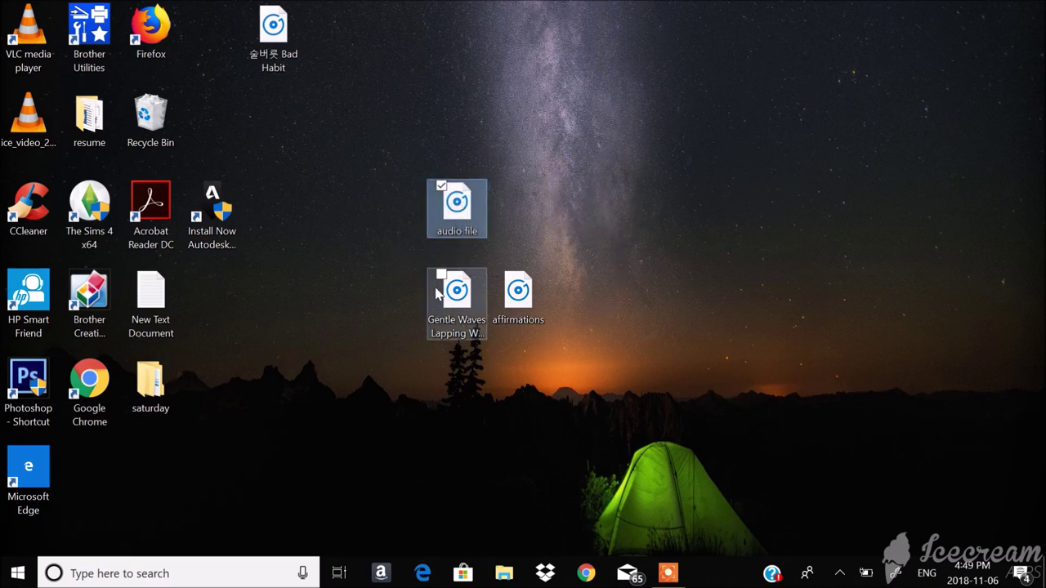